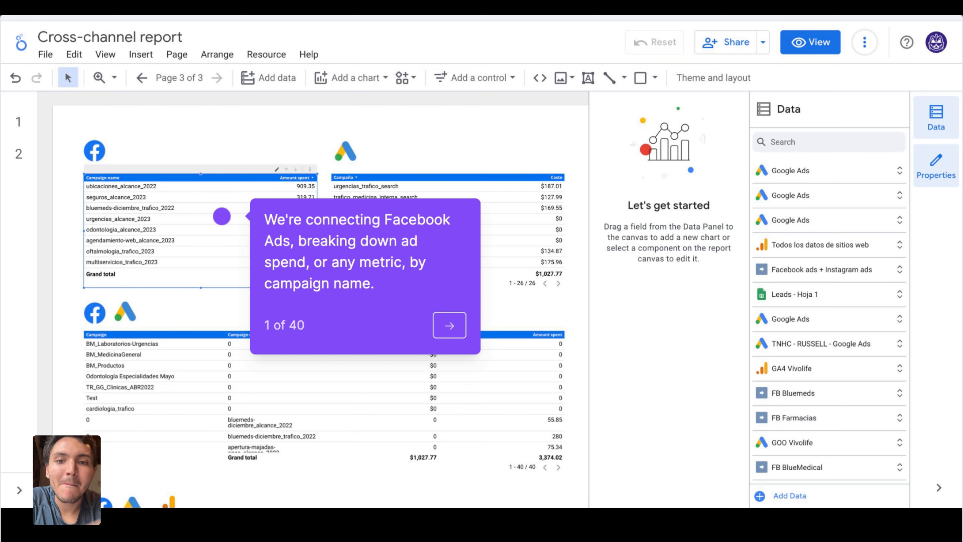
# Step: Examine the campaign naming conventions and spend breakdown in the Facebook Ads and Google Ads tables
pyautogui.press('Right')
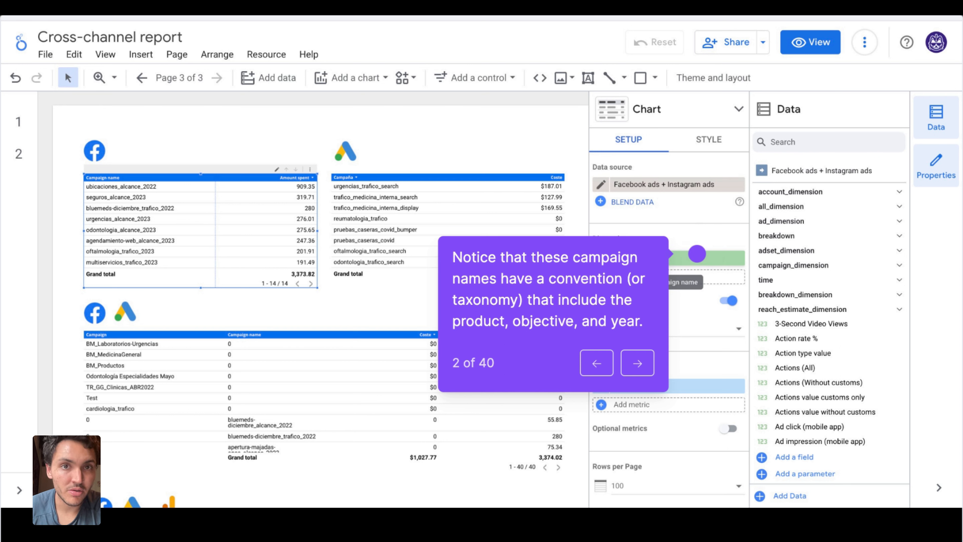
pyautogui.click(637, 372)
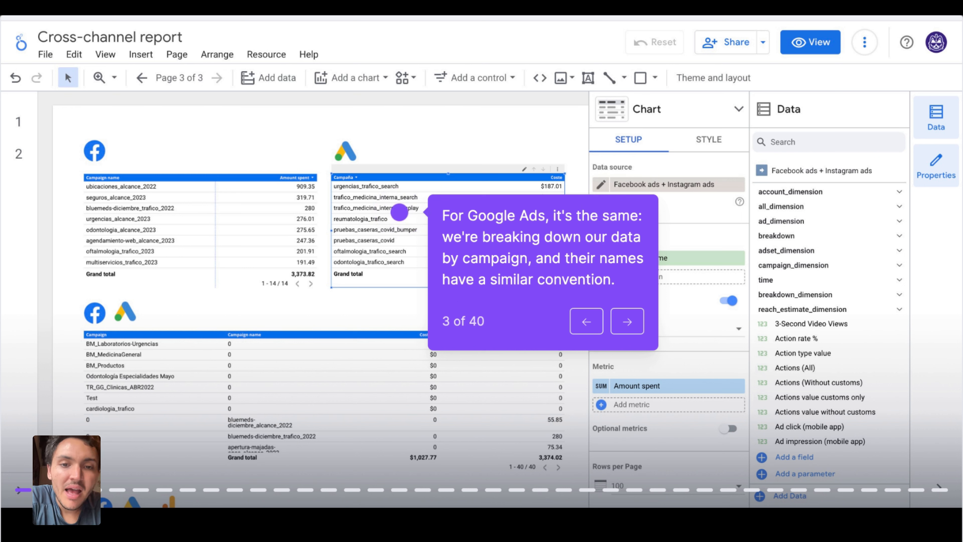
pyautogui.click(628, 321)
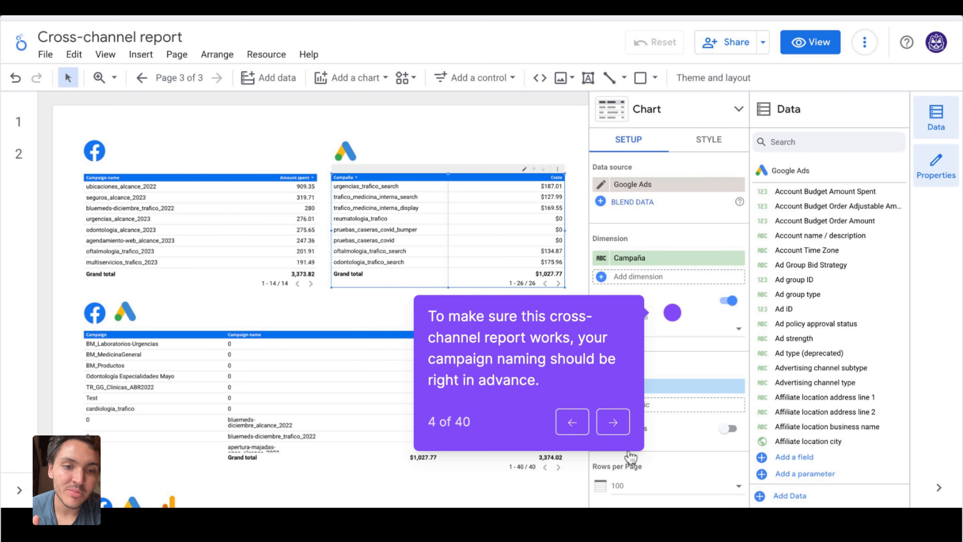
pyautogui.click(621, 427)
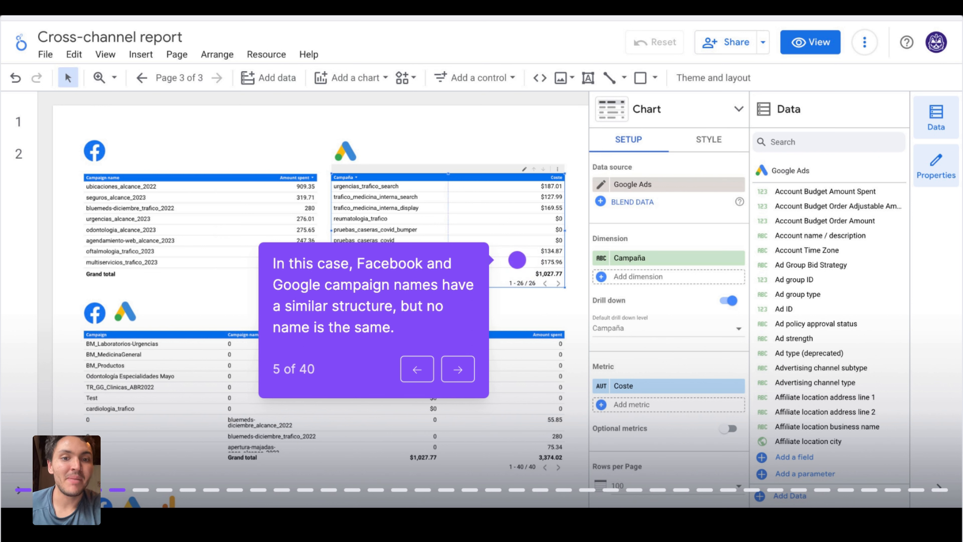
# Step: Compare the Facebook and Google campaign rows in the blended table combining both platforms
pyautogui.click(458, 369)
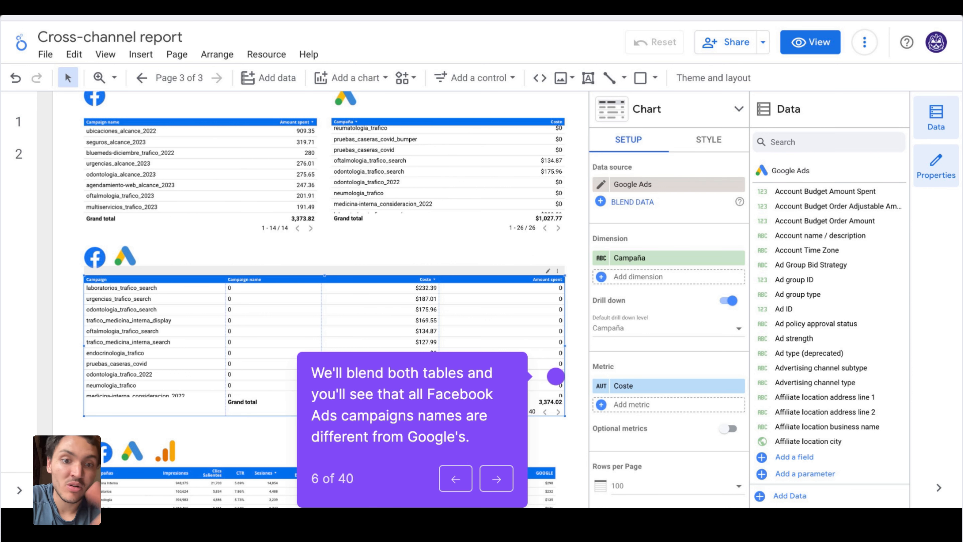
pyautogui.click(503, 474)
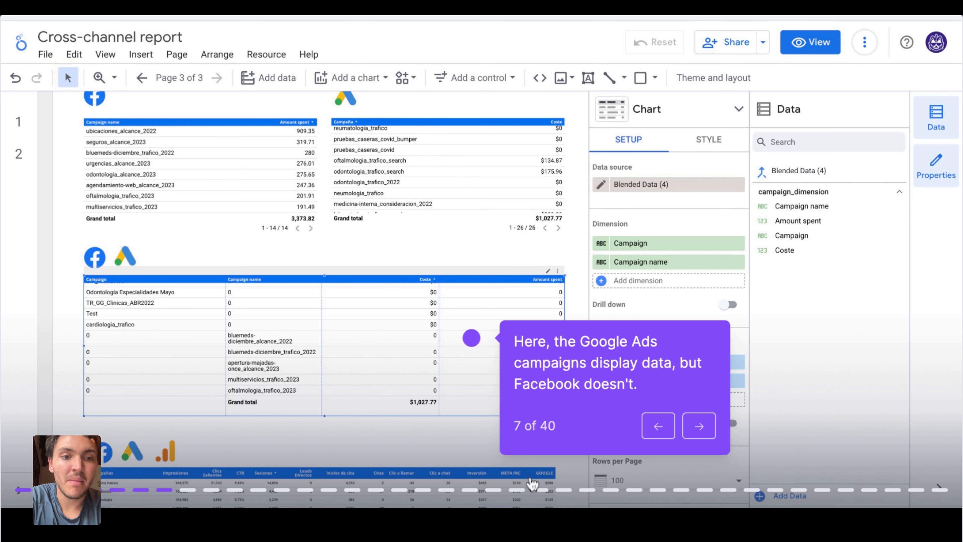
pyautogui.click(699, 425)
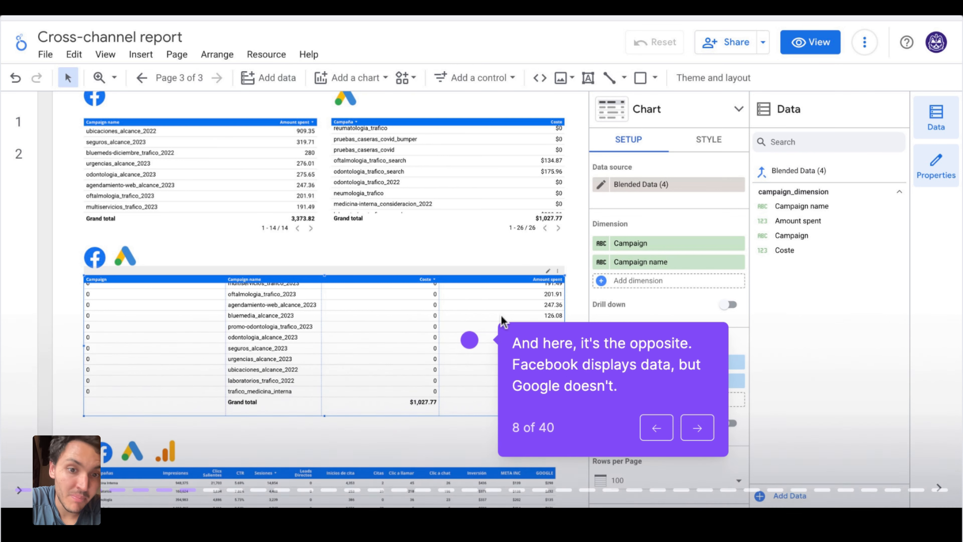
pyautogui.click(700, 431)
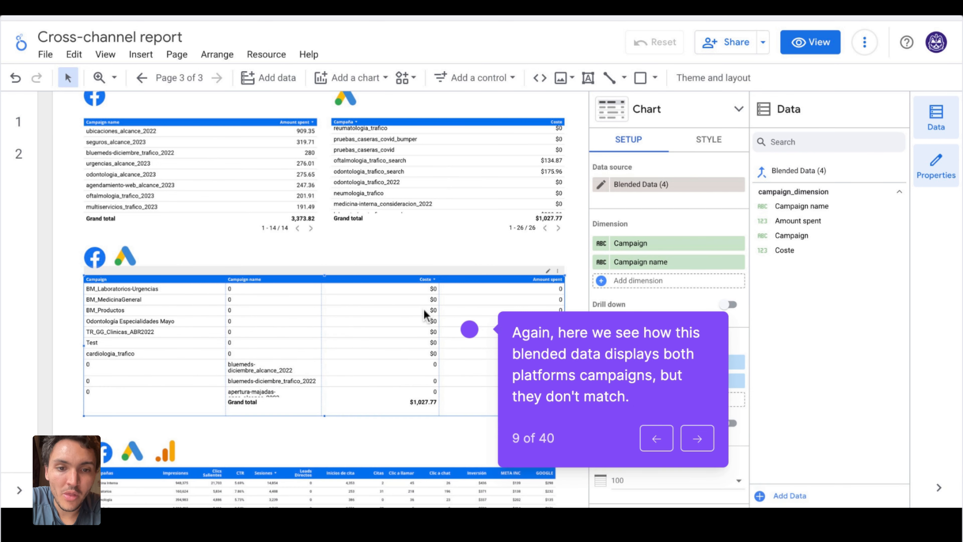
# Step: Open the blended table's data source for editing and bring up the join configuration between its two tables
pyautogui.click(697, 444)
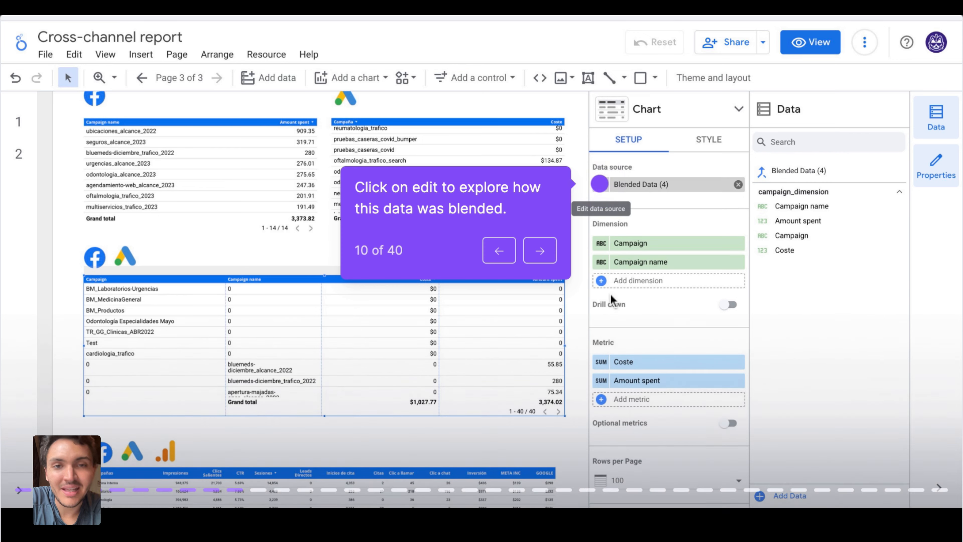
pyautogui.click(551, 257)
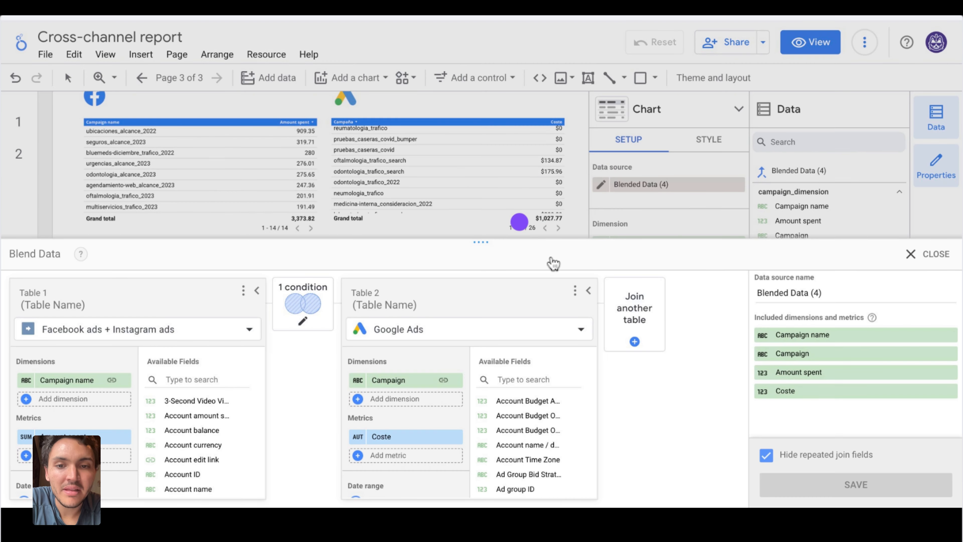
pyautogui.click(666, 285)
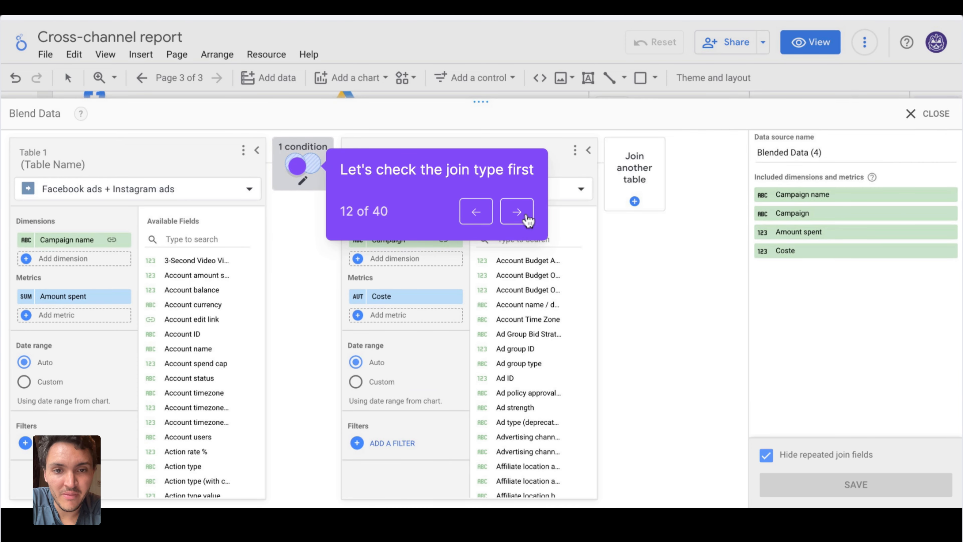
pyautogui.click(517, 211)
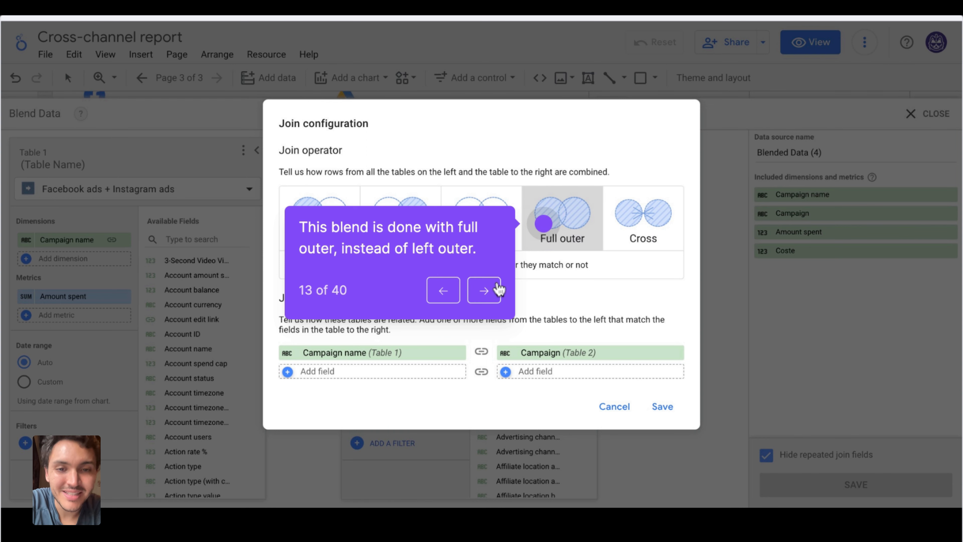
# Step: Review the join operator and conditions between Facebook and Google Ads, and leave the blend editor without changes
pyautogui.click(495, 288)
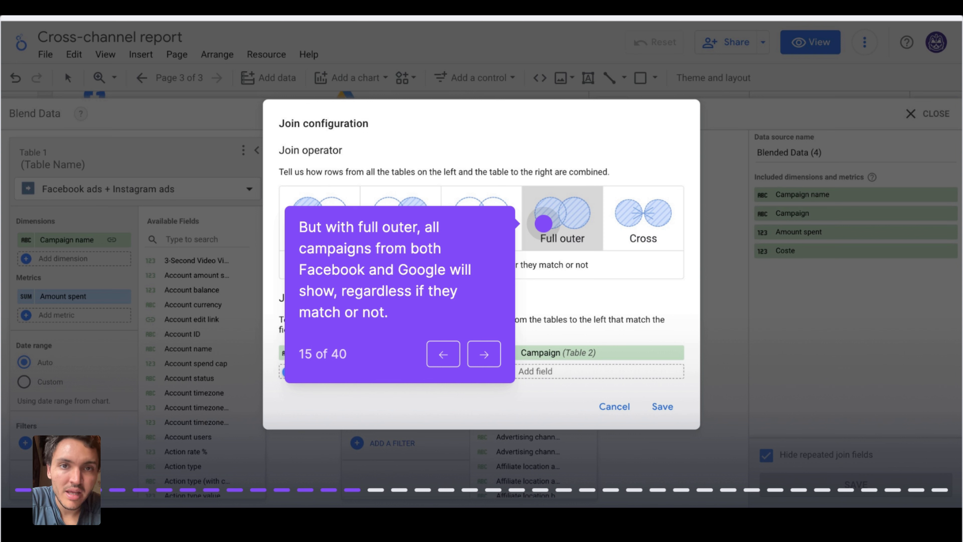
pyautogui.click(487, 355)
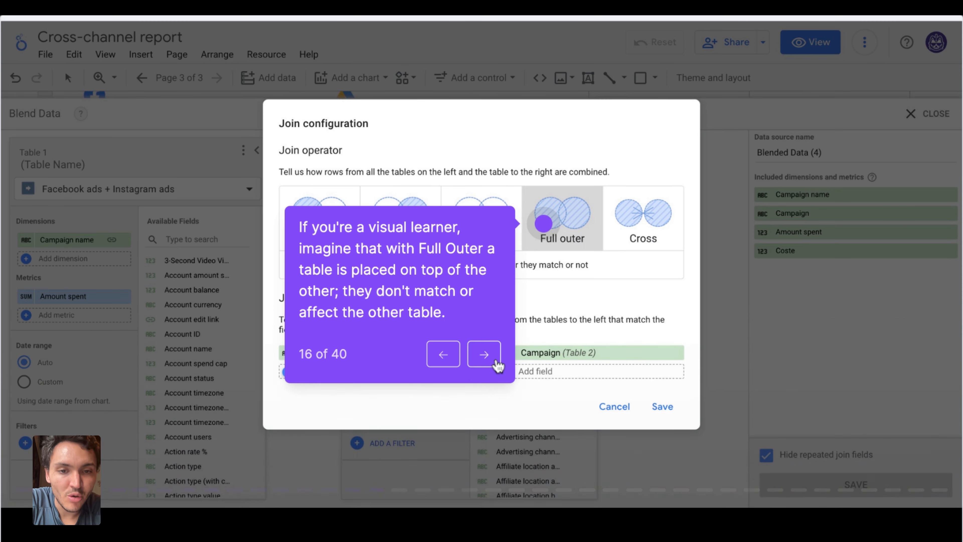
pyautogui.click(494, 359)
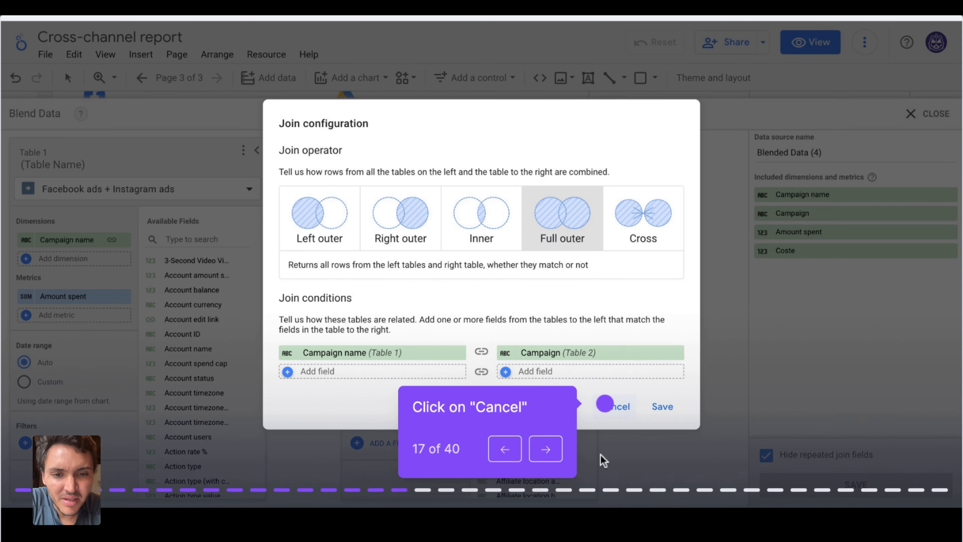
pyautogui.click(546, 450)
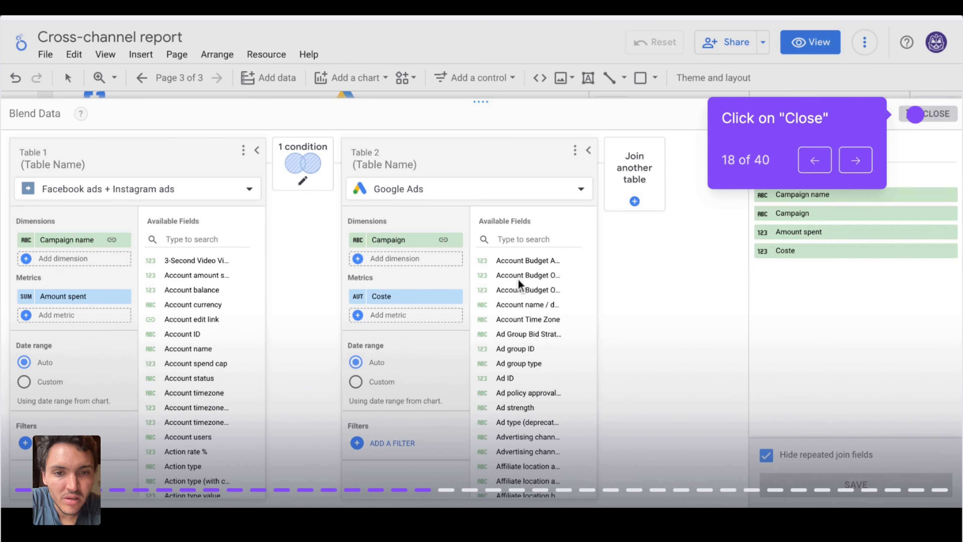
pyautogui.click(858, 170)
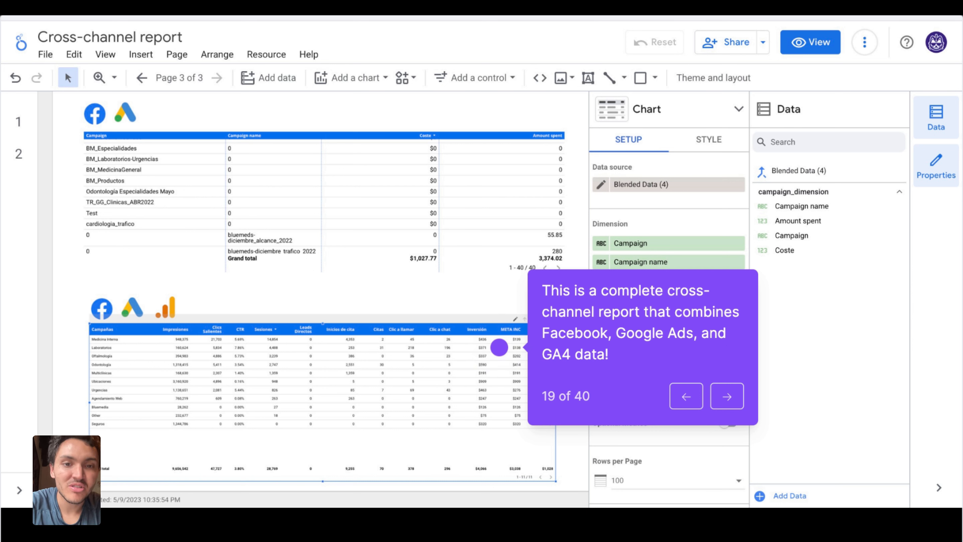
# Step: Examine the campaign breakdown, ad metrics and conversions in the cross-channel table combining Facebook, Google Ads and Analytics
pyautogui.press('Right')
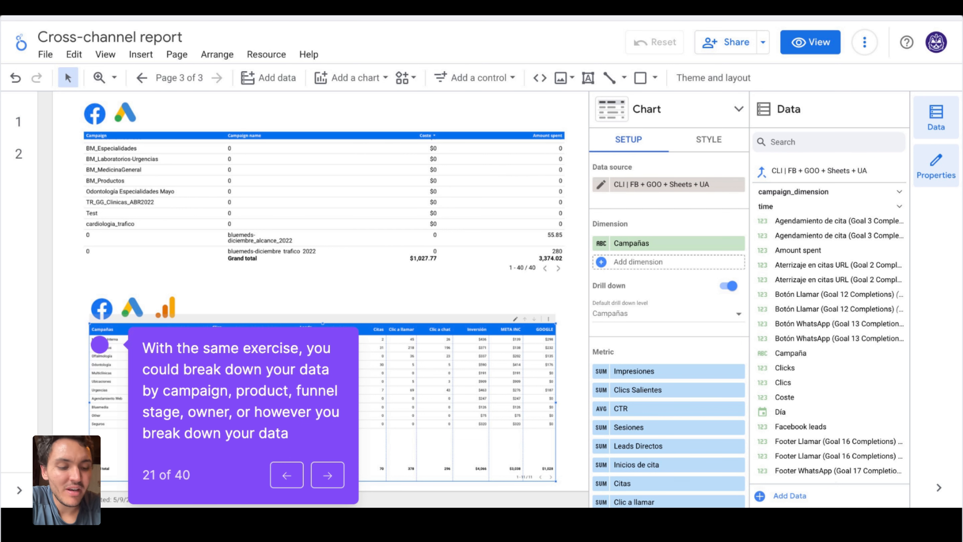
pyautogui.press('Right')
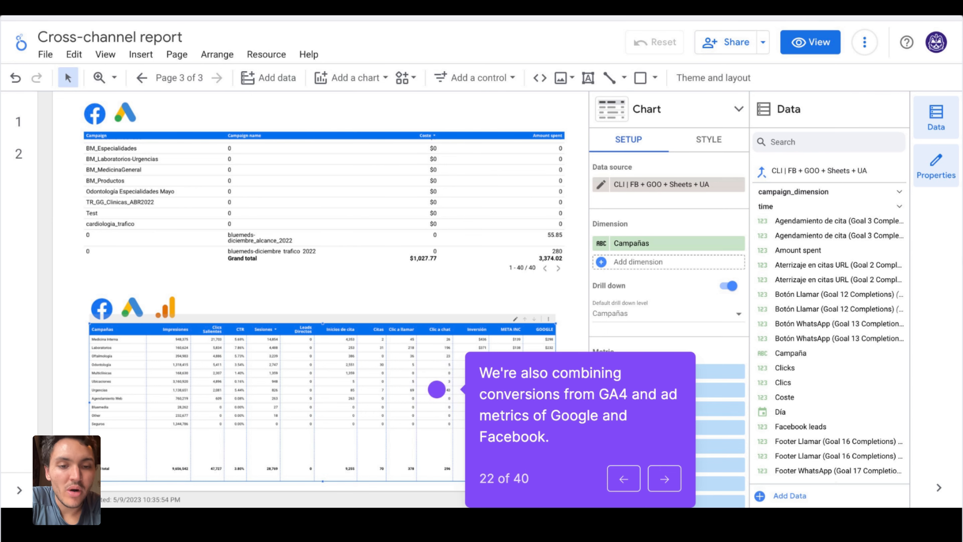
pyautogui.click(674, 486)
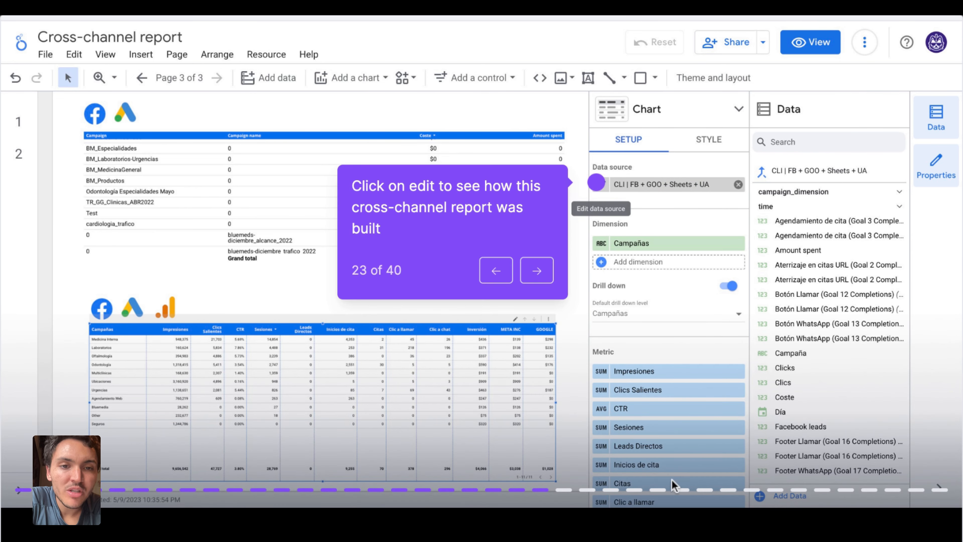
# Step: Open the CLI | FB + GOO + Sheets + UA blend and review the join configuration between Google Ads and Facebook Ads
pyautogui.click(538, 270)
pyautogui.click(538, 270)
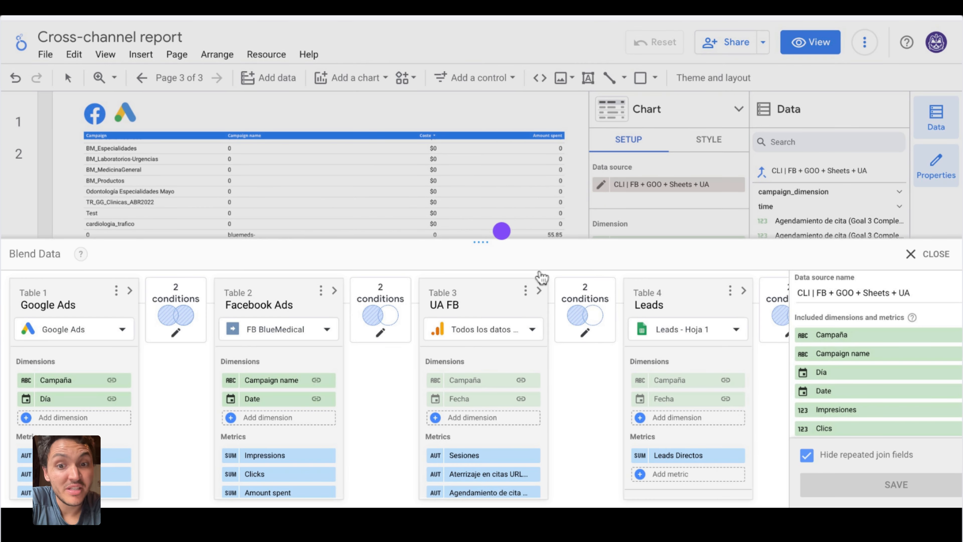
pyautogui.click(422, 287)
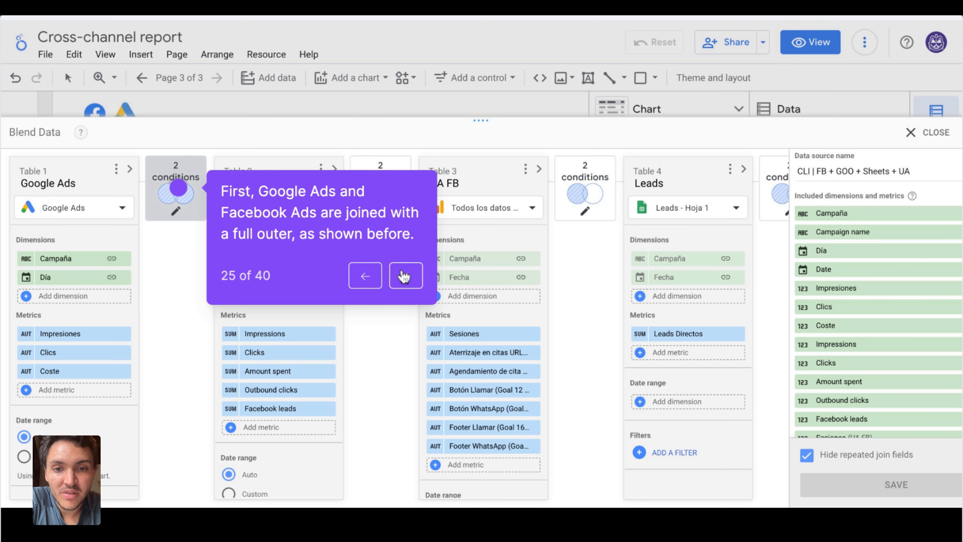
pyautogui.click(405, 275)
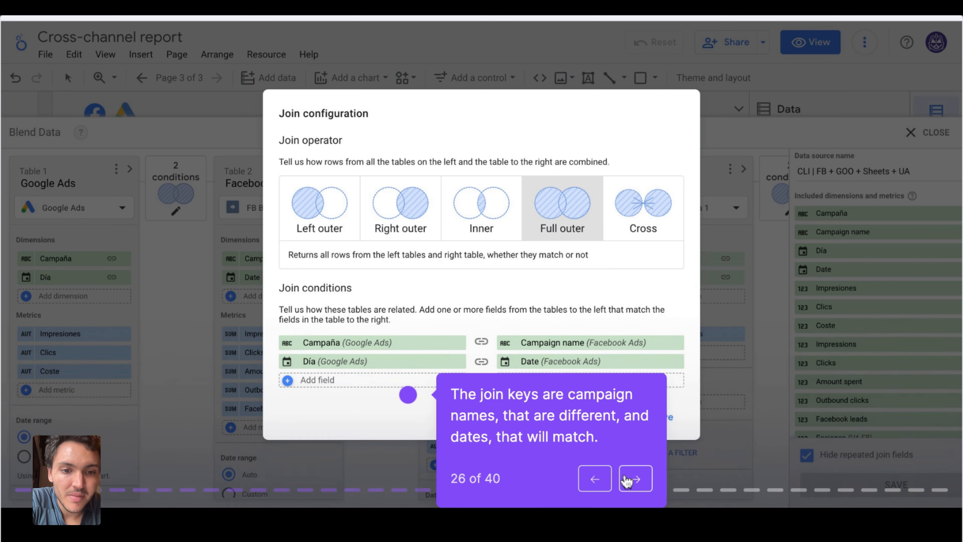
pyautogui.click(628, 479)
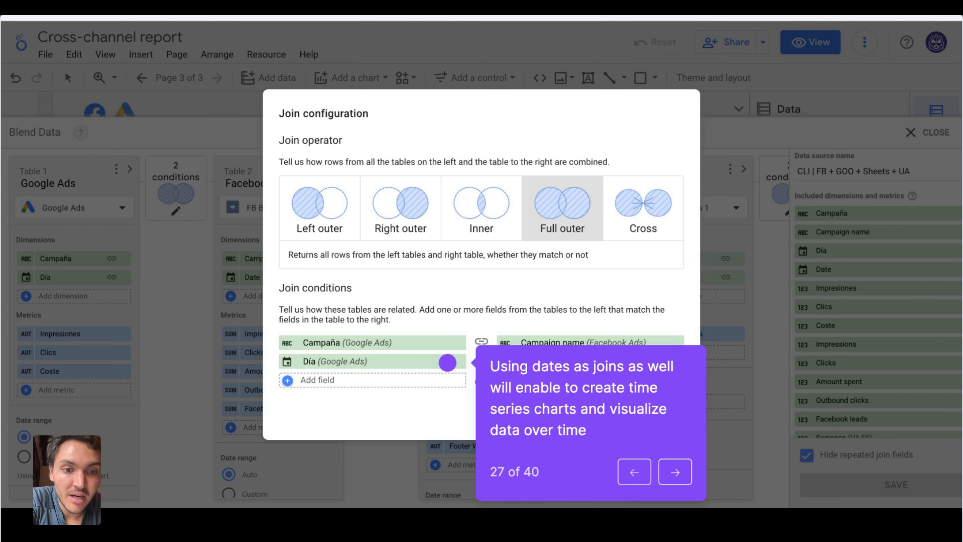
pyautogui.click(675, 472)
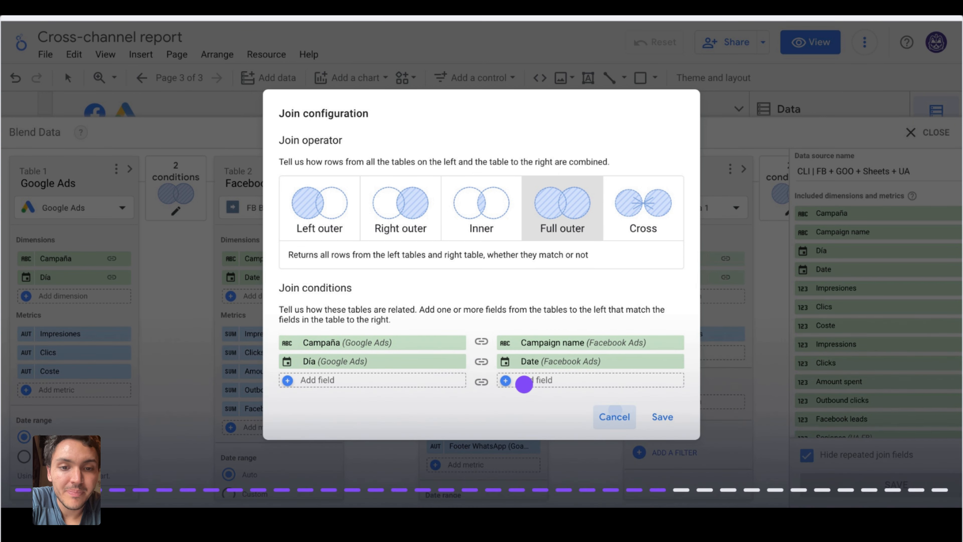
pyautogui.click(556, 455)
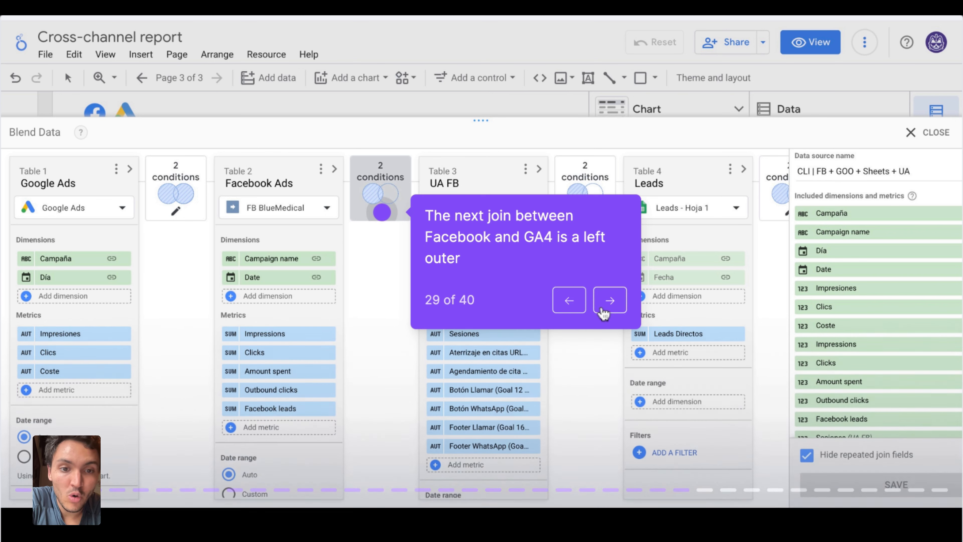
# Step: Review the join configuration between the Facebook Ads and UA FB tables, and close the blend editor without saving
pyautogui.click(607, 304)
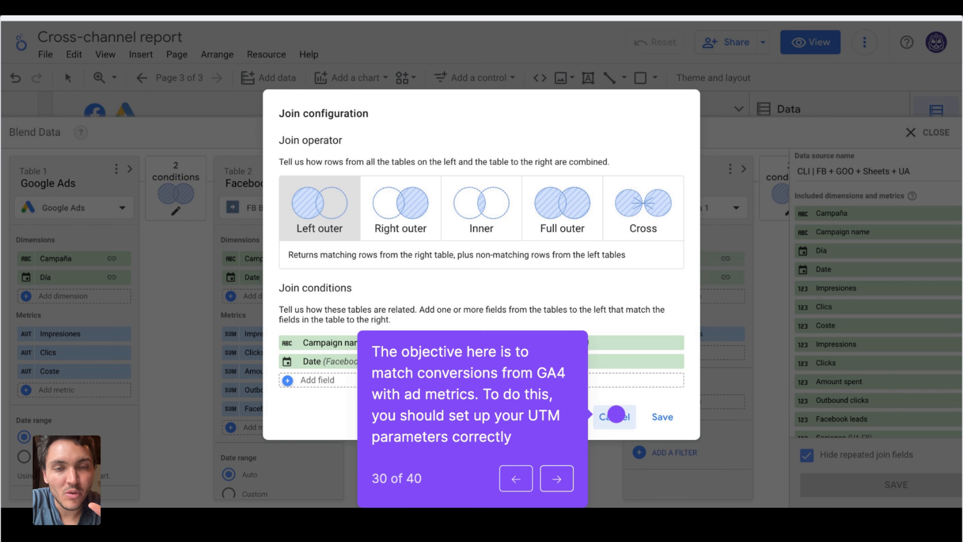
pyautogui.click(556, 478)
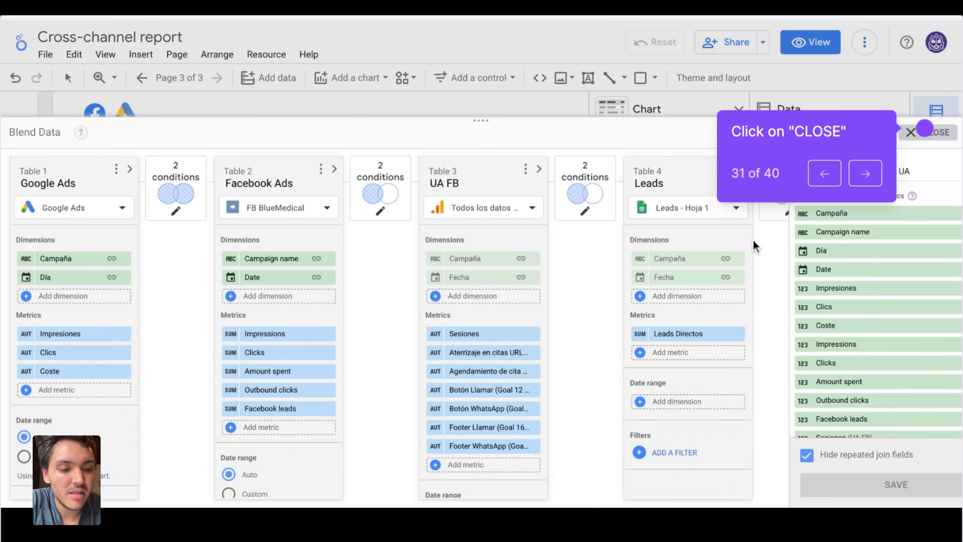
pyautogui.click(929, 132)
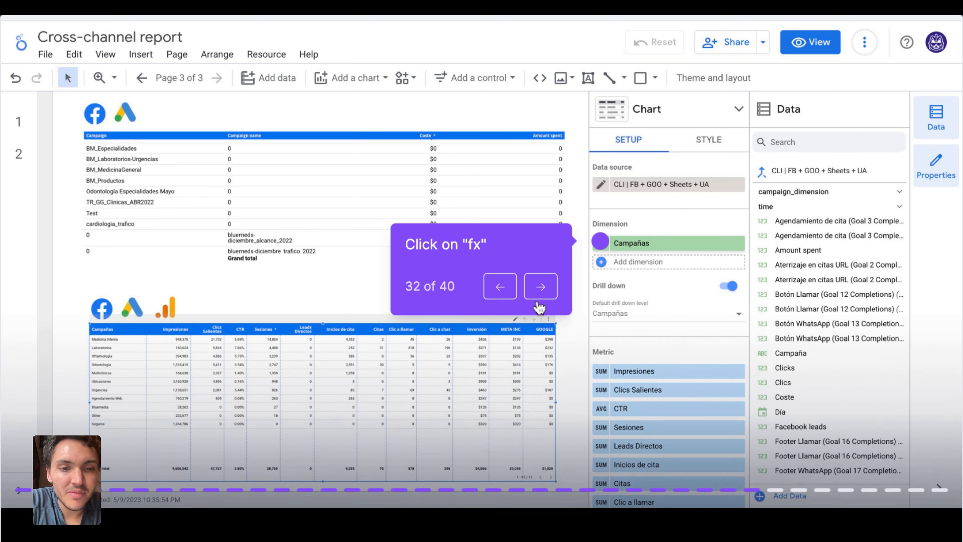
# Step: Open the Campañas calculated dimension and examine its REGEXP_CONTAINS conditions for Facebook and Google campaign names
pyautogui.click(540, 293)
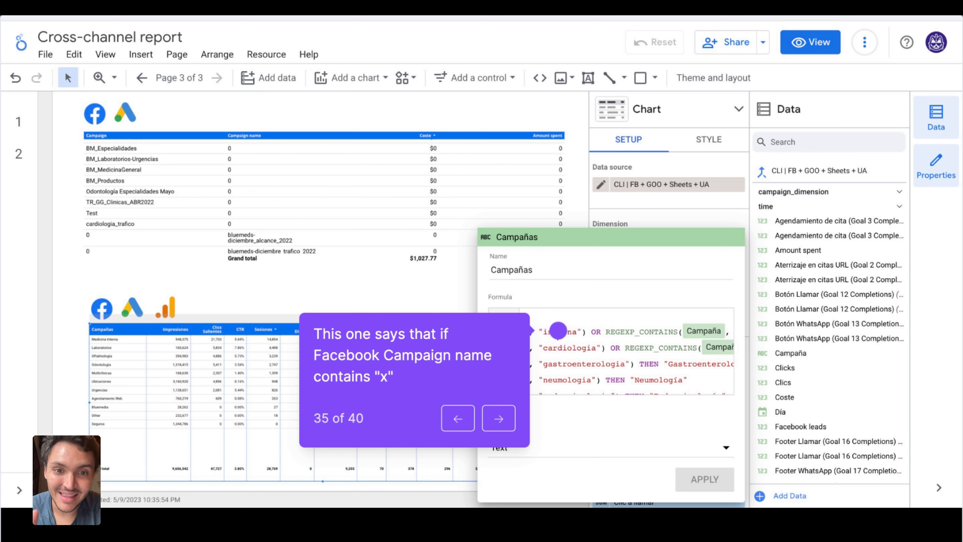
pyautogui.press('Right')
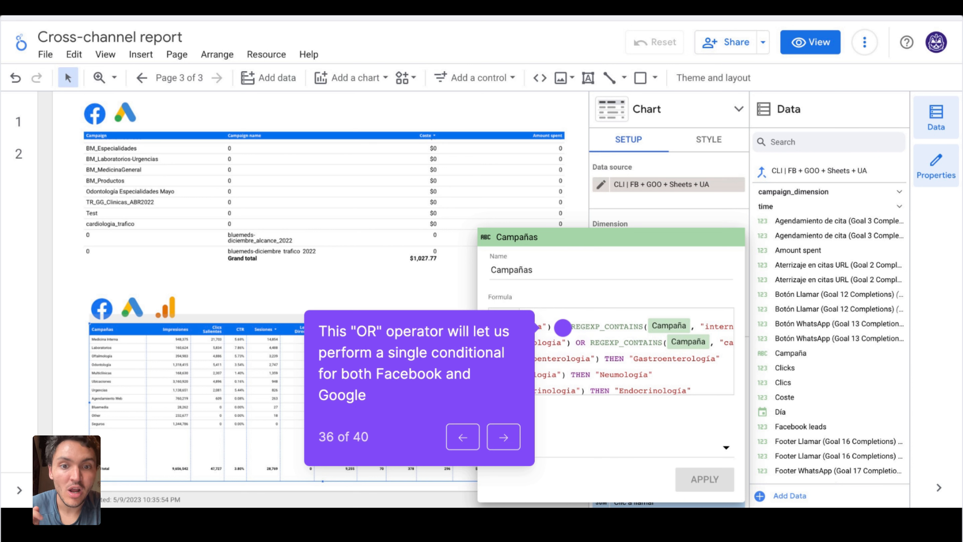
pyautogui.press('Right')
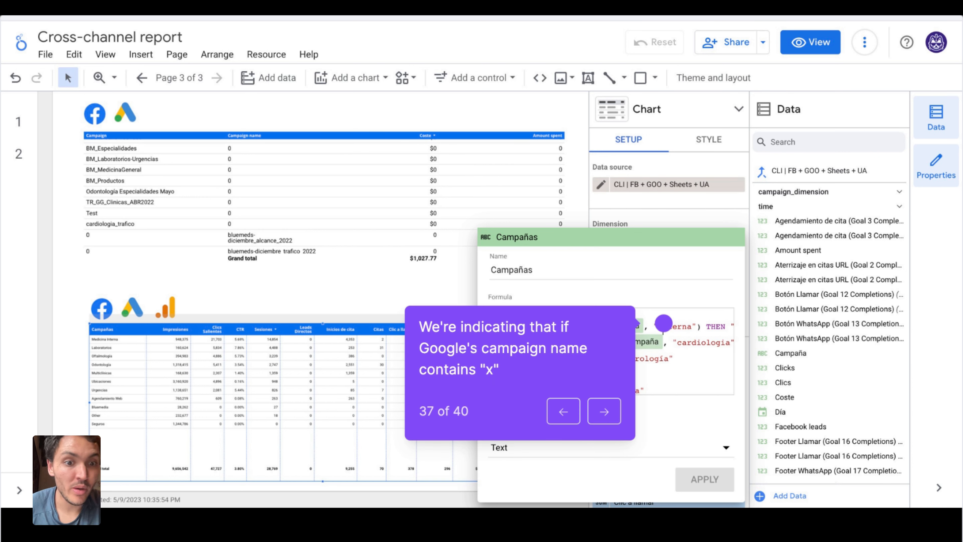
# Step: Switch to the Google Slides presentation to study the sample CASE formula, and return to the cross-channel report
pyautogui.press('Right')
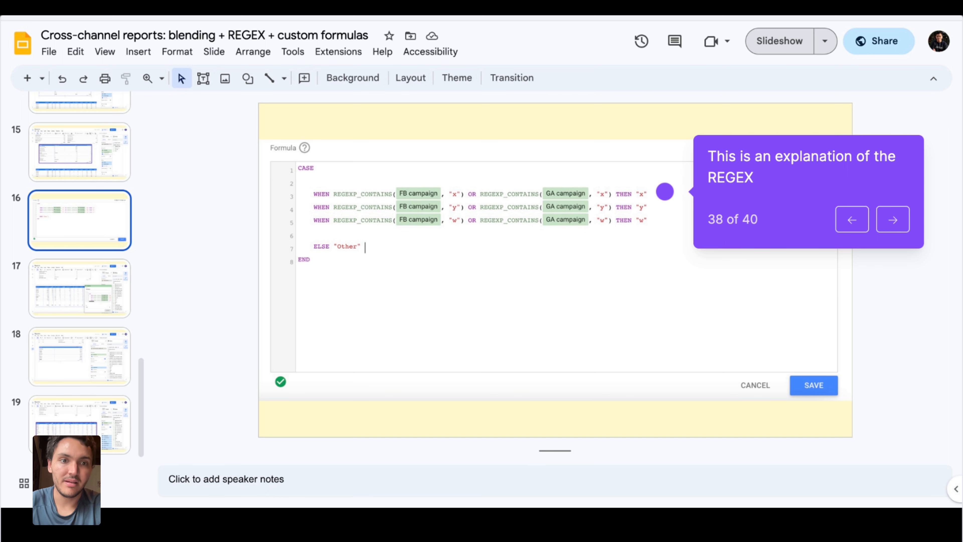
pyautogui.click(898, 223)
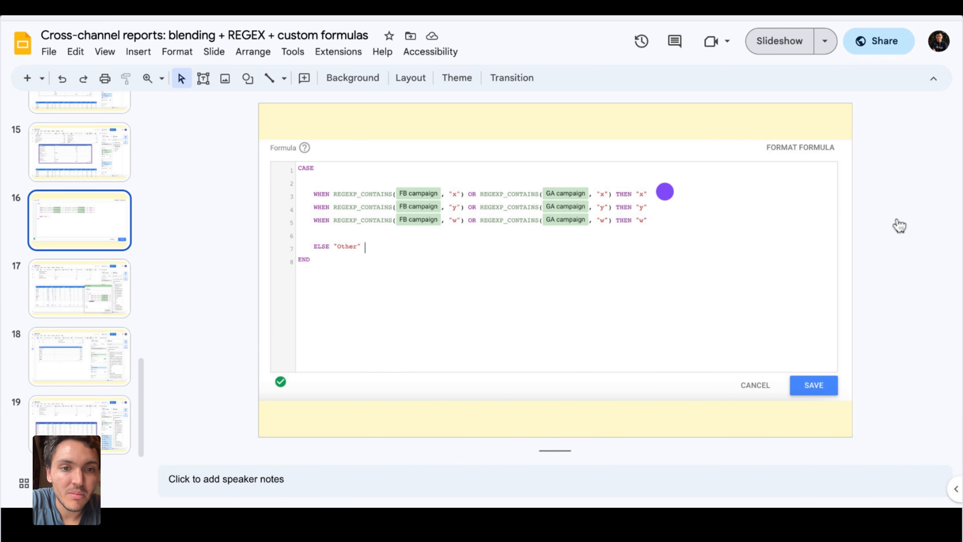
pyautogui.press('Right')
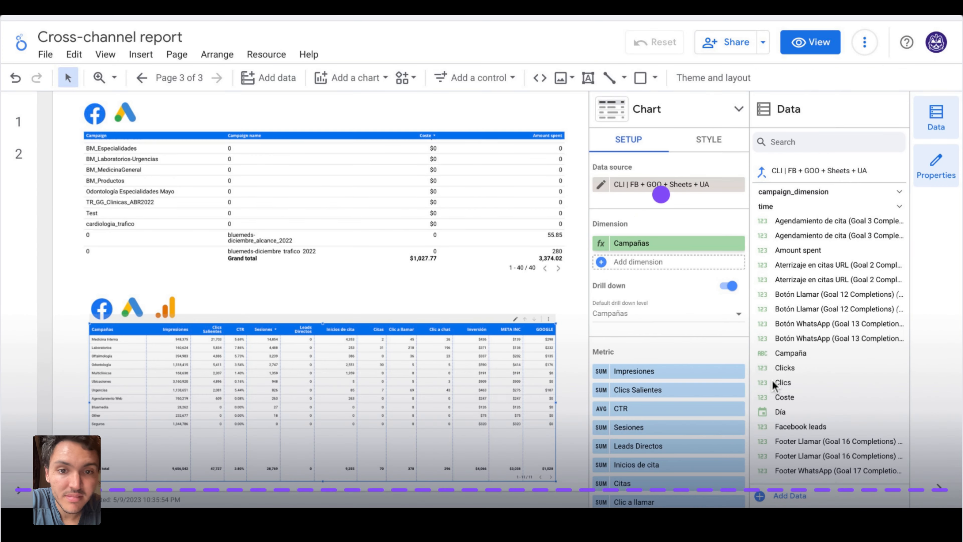